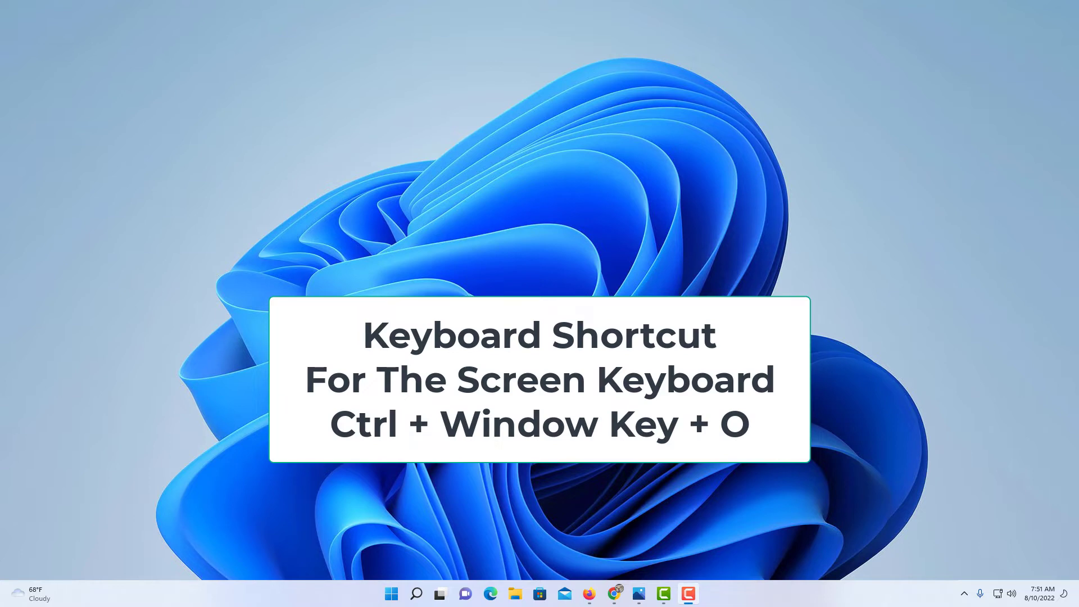
Bring up the On-Screen Keyboard with Ctrl+Win+O, then close it again
key(ctrl+super+o)
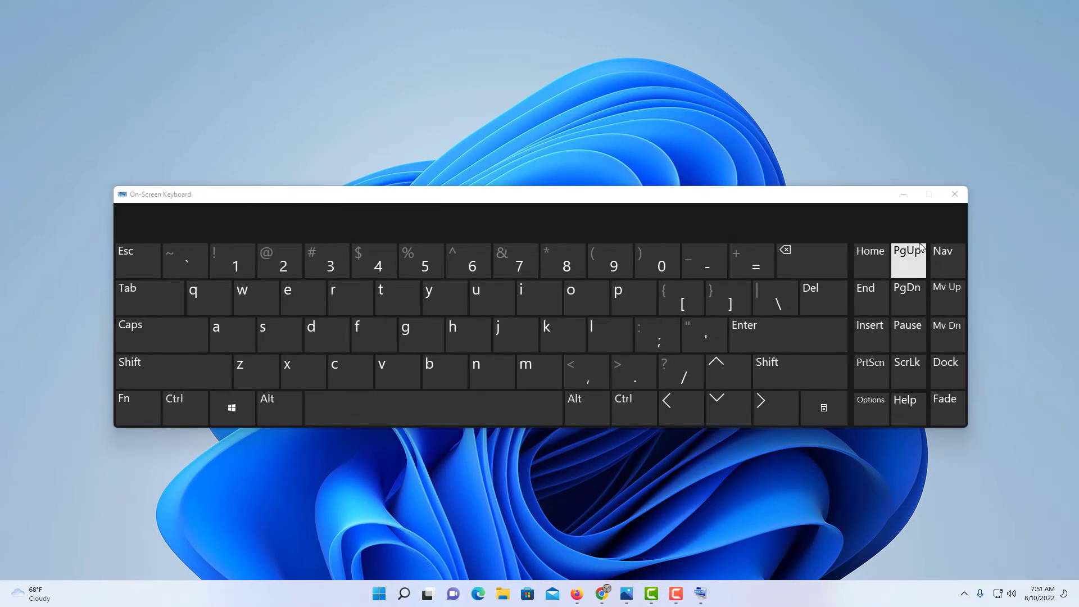
click(954, 199)
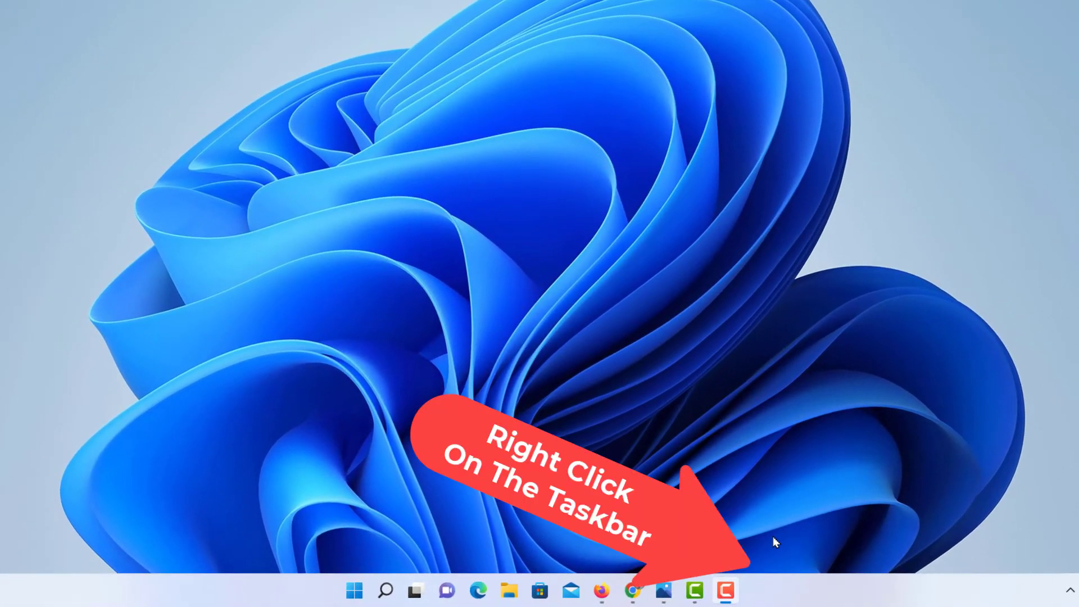
Get to the Personalization > Taskbar settings page from the taskbar's right-click menu
right_click(765, 590)
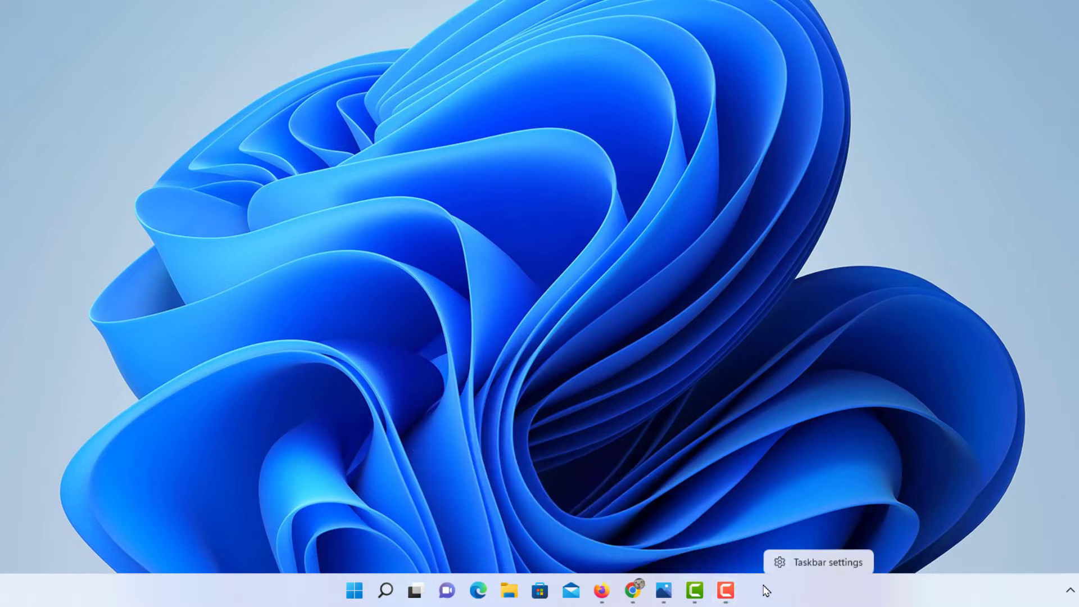
click(801, 561)
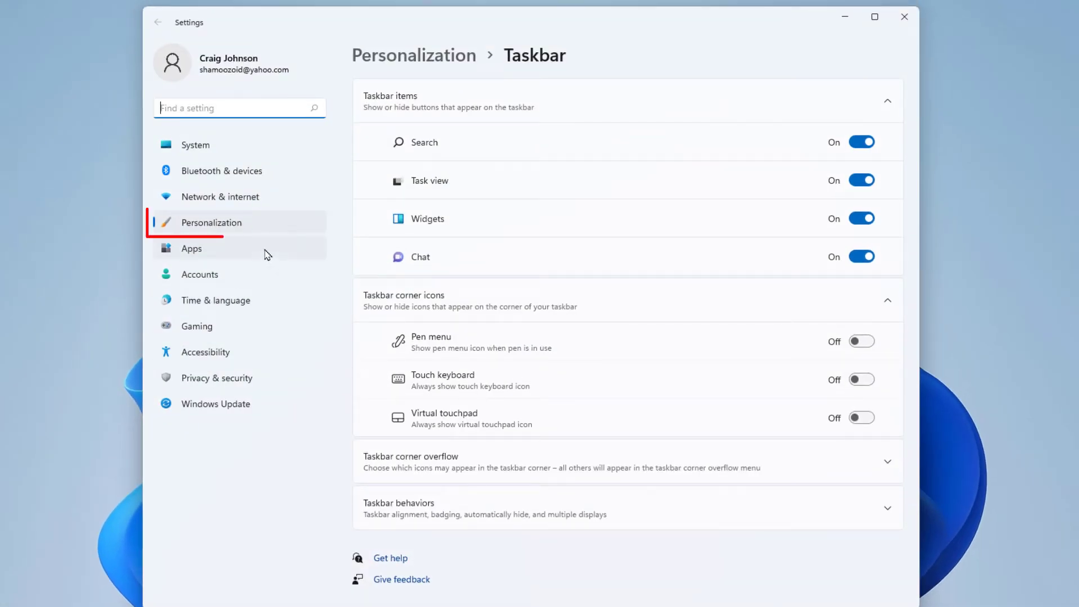
click(224, 229)
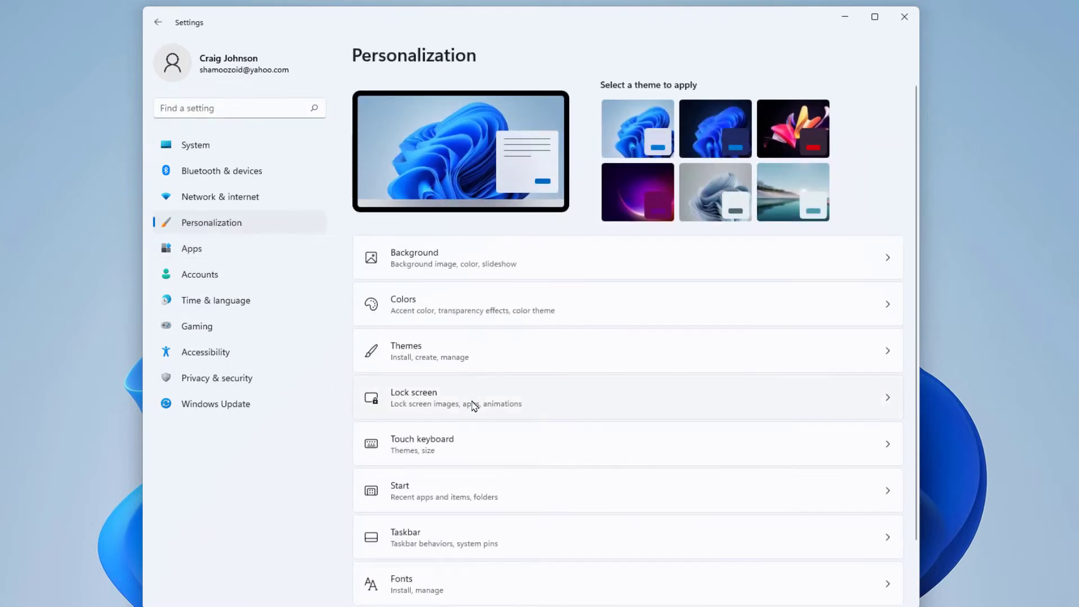
scroll(474, 404, down, 2)
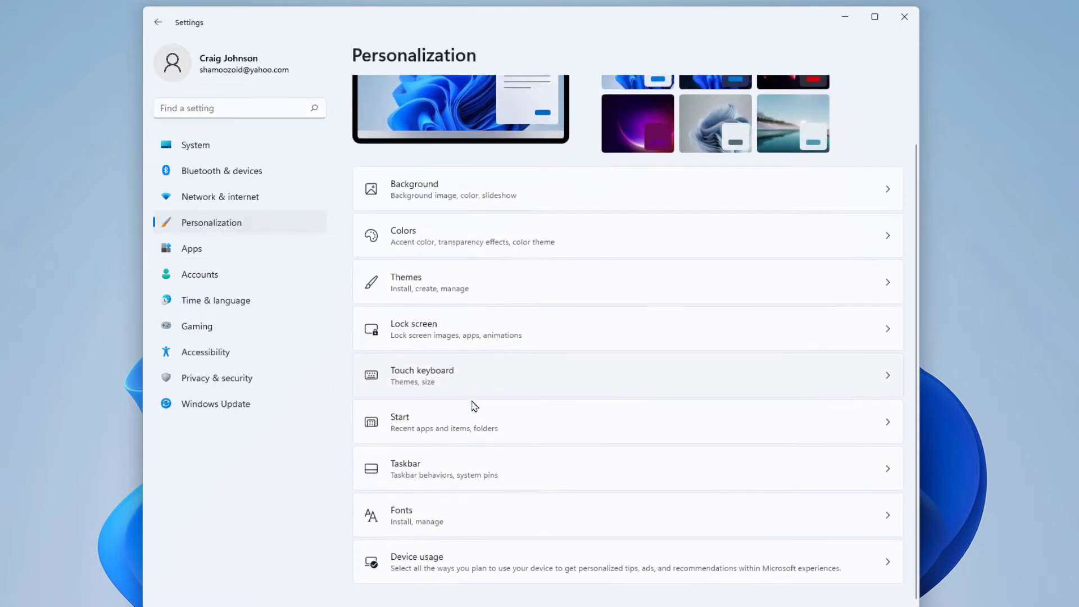
click(436, 484)
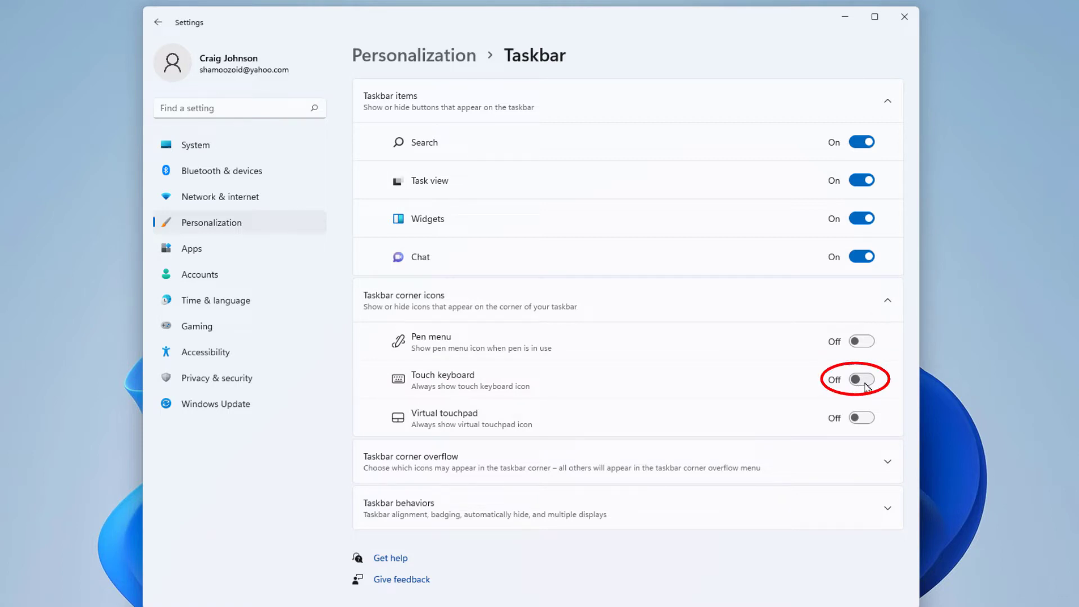
Turn on the Touch keyboard corner icon, then test it from the tray and close the keyboard
click(865, 382)
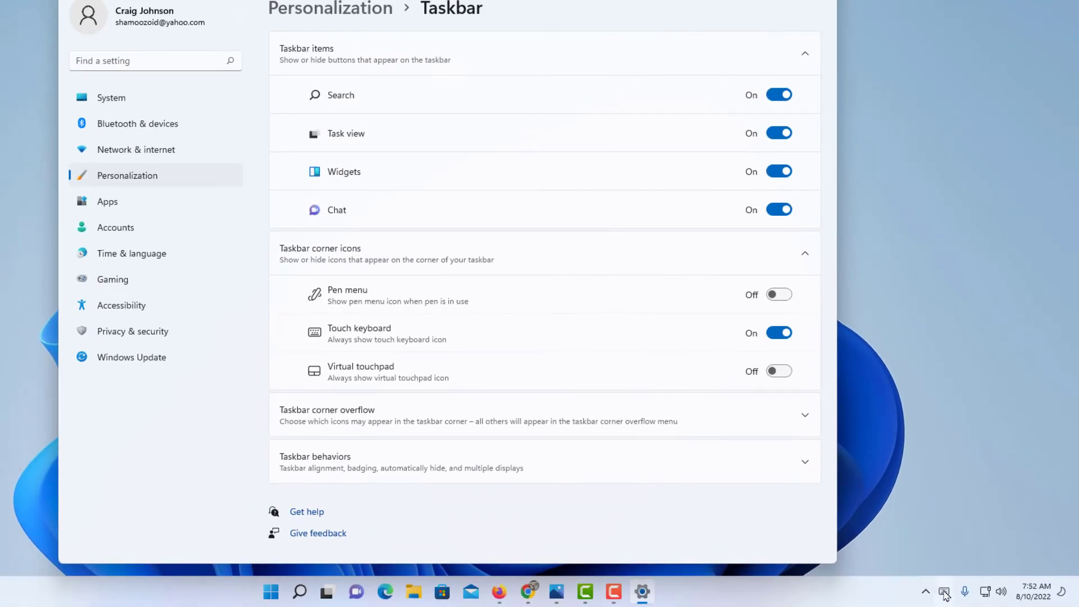
click(944, 592)
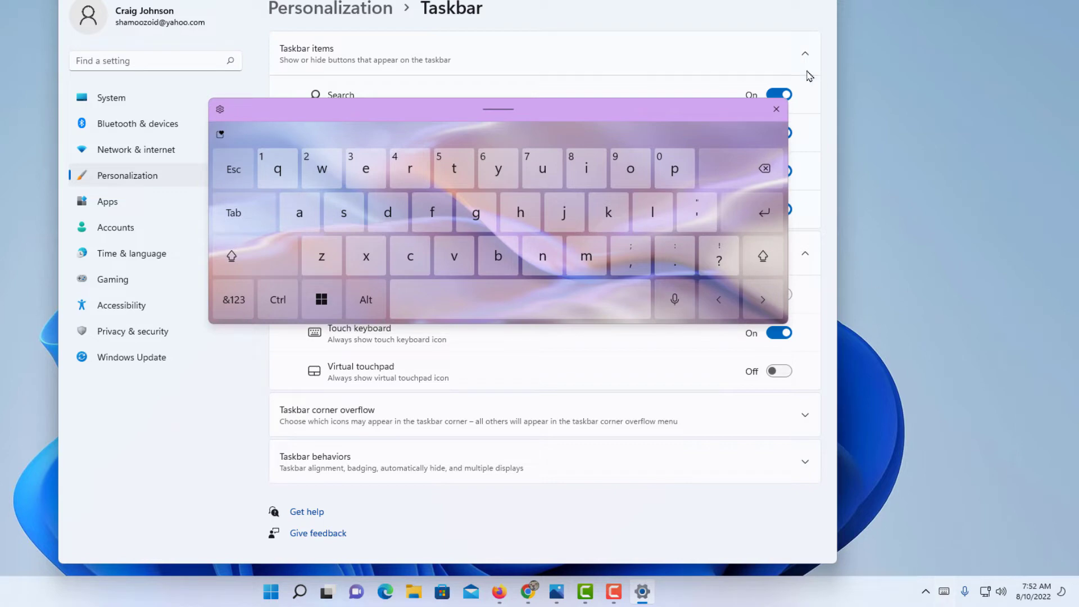
click(775, 110)
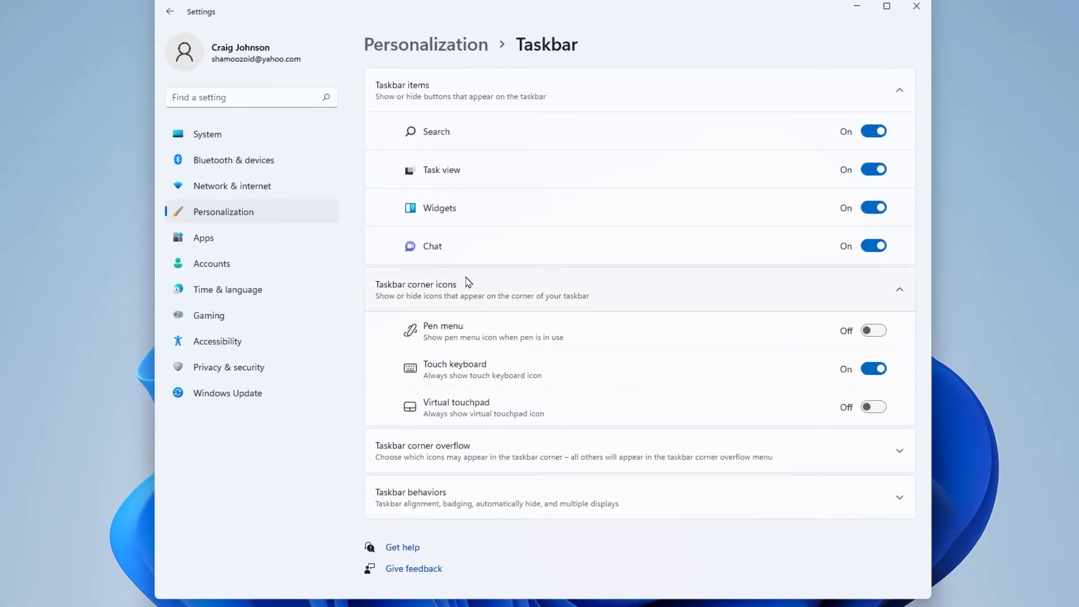
Go to Personalization > Touch keyboard, launch the keyboard preview and move it lower on screen
click(239, 218)
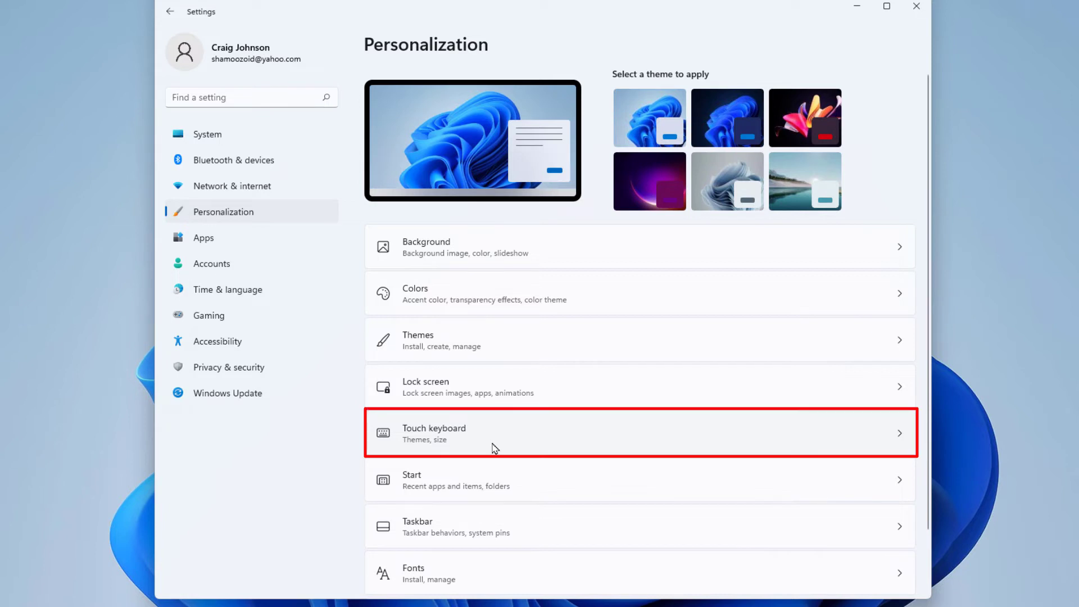
click(494, 448)
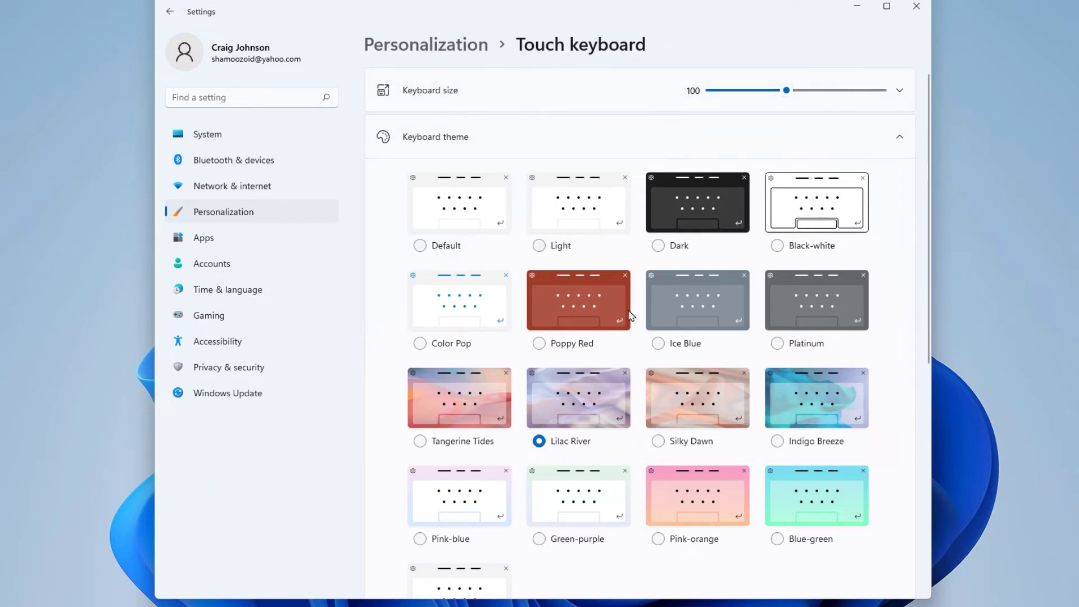
scroll(632, 316, down, 7)
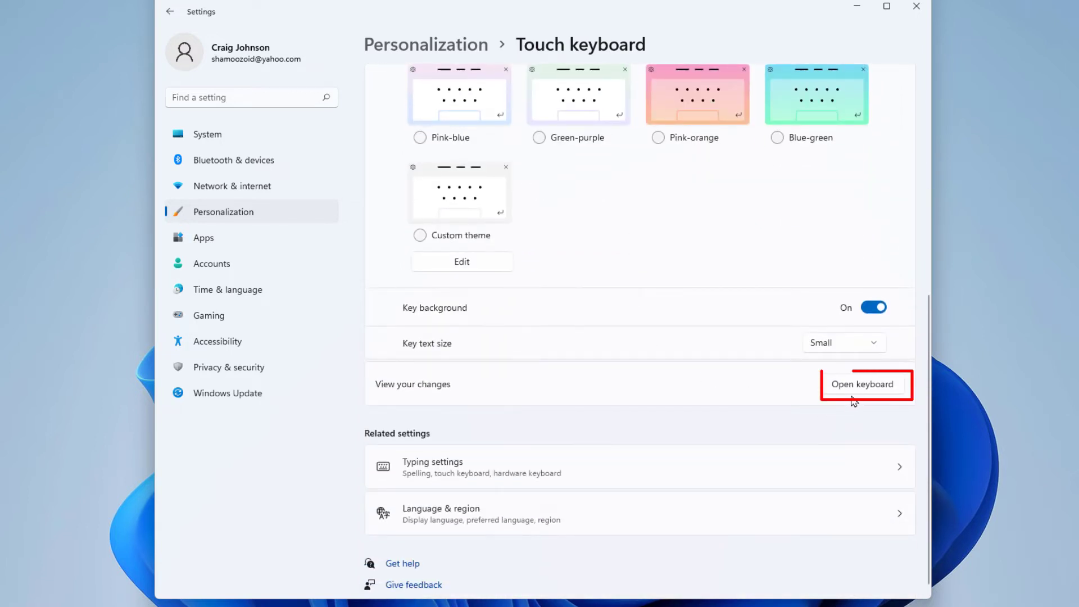
click(858, 388)
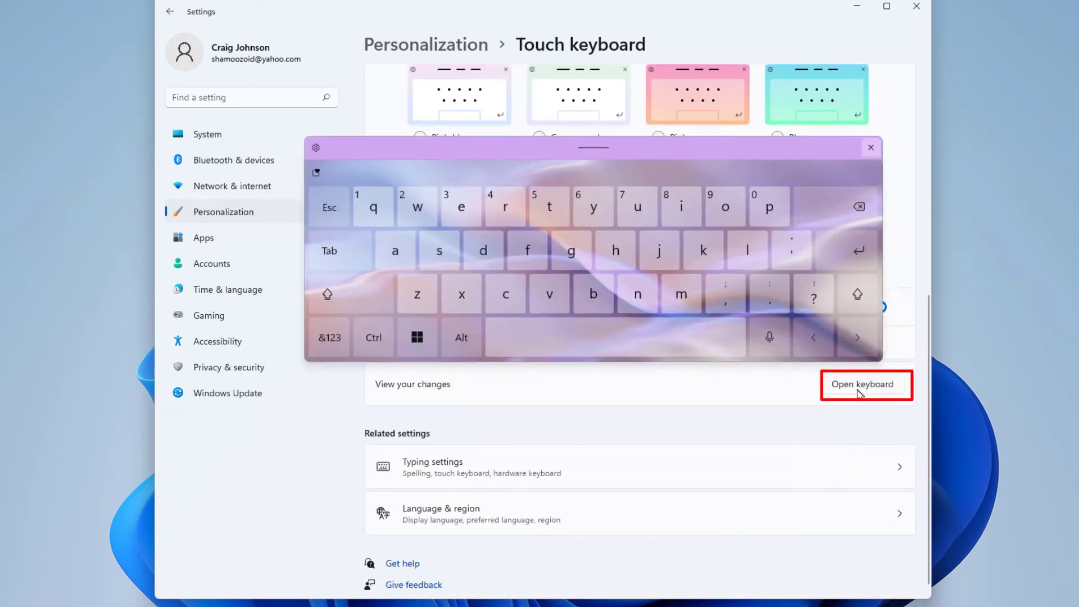
drag(745, 153, 747, 373)
scroll(689, 264, up, 10)
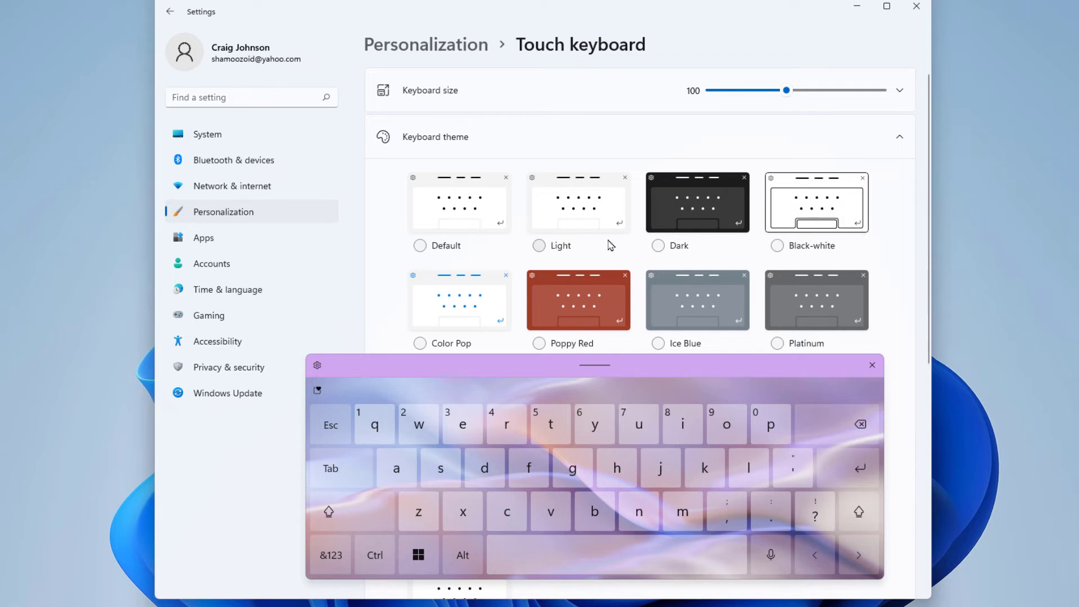
Try the Default theme on the touch keyboard, then settle on the Dark theme
click(688, 216)
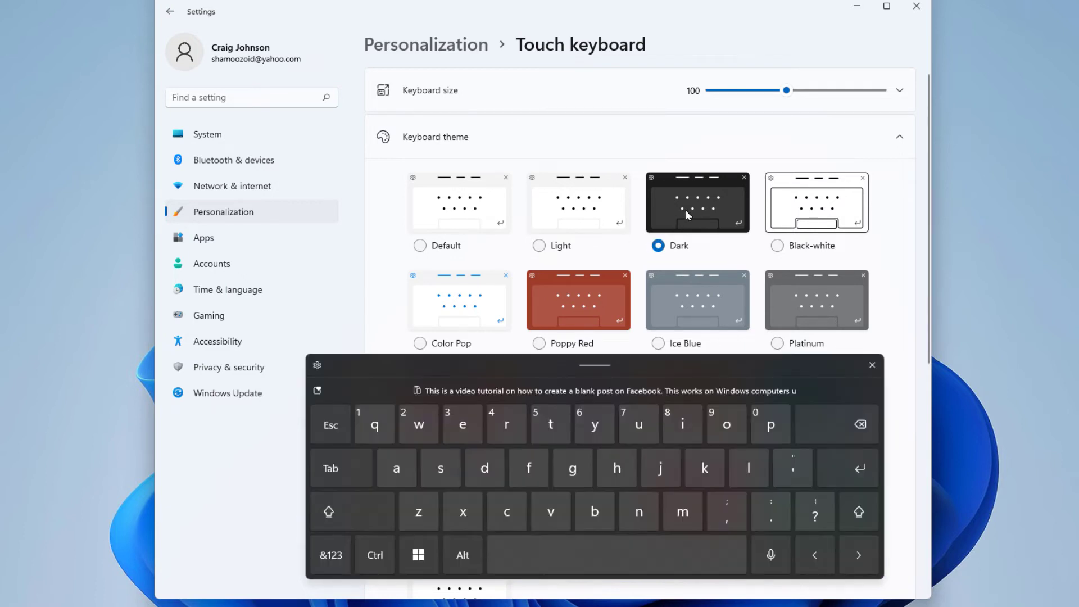
click(478, 213)
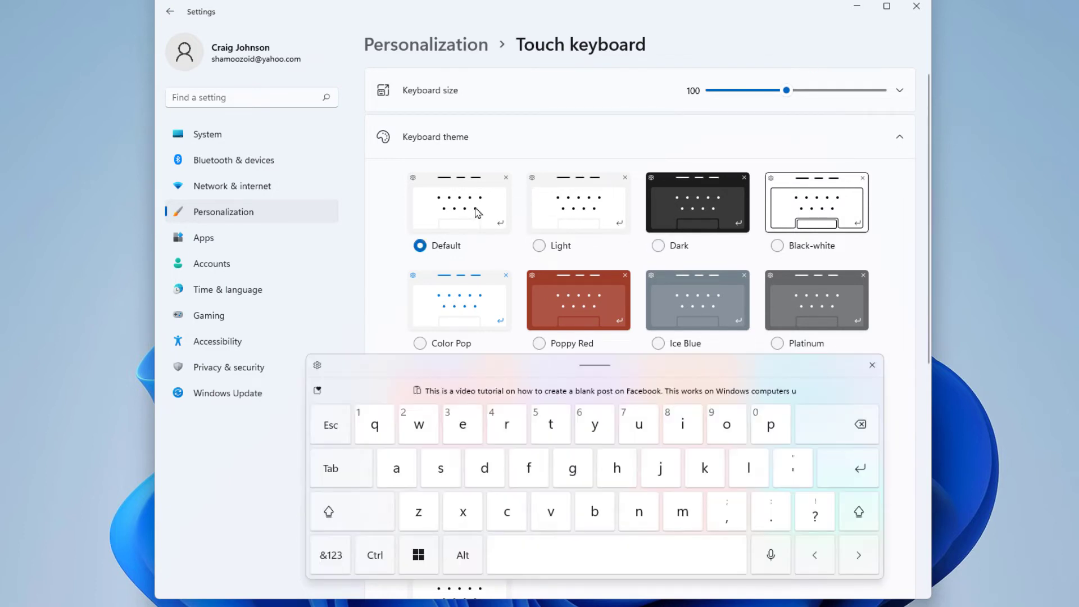
click(676, 209)
Try a keyboard size of 200, then return the size slider to 100
scroll(666, 256, down, 3)
scroll(666, 255, down, 2)
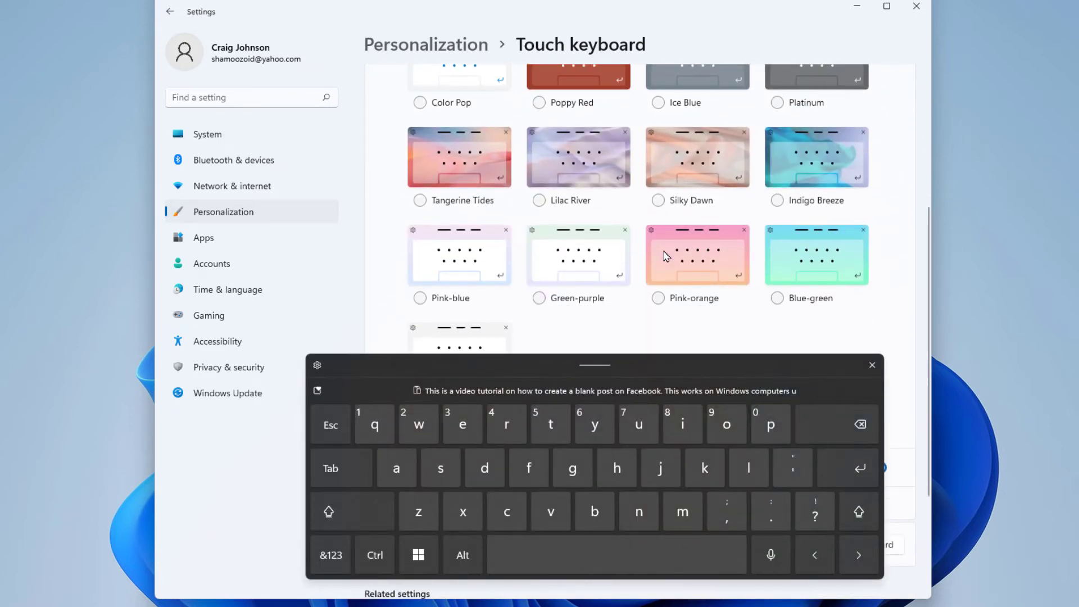
scroll(666, 256, up, 5)
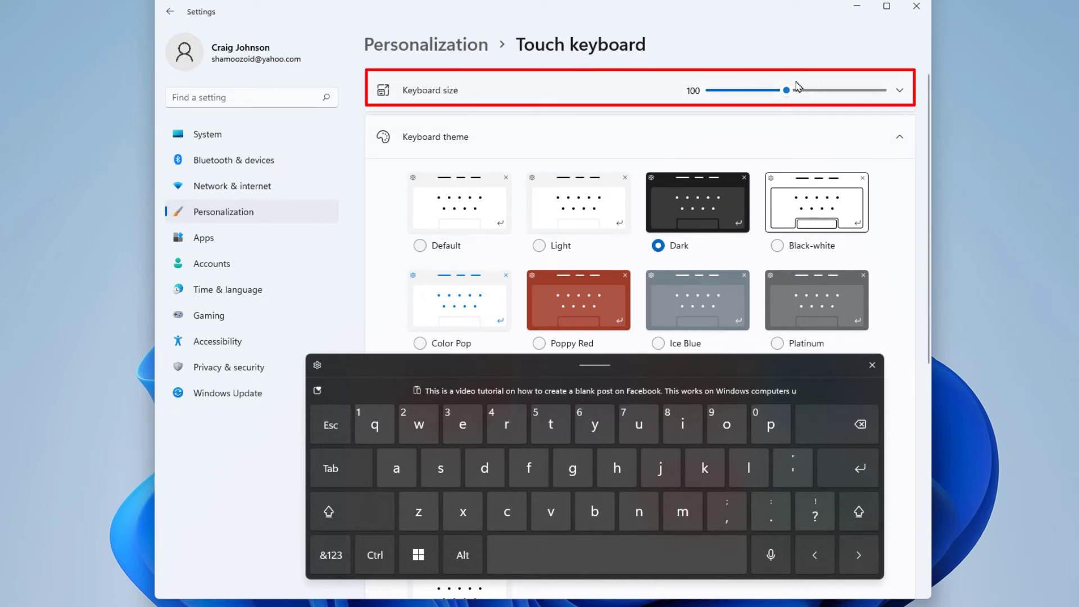
drag(791, 97, 894, 93)
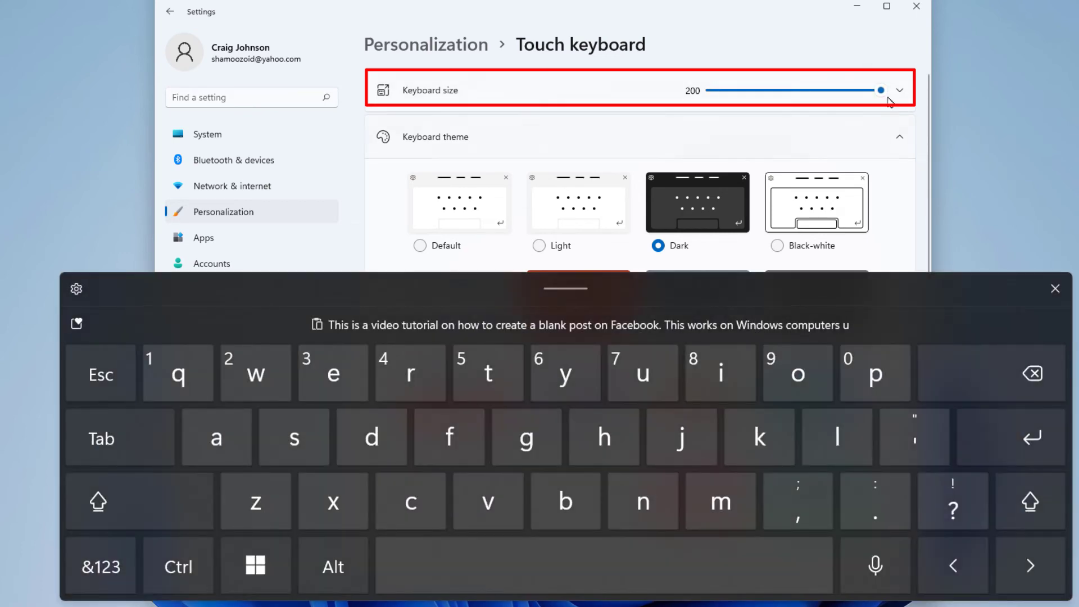
drag(883, 95, 787, 96)
Move the touch keyboard to the screen top and set its Key text size to Large
scroll(730, 175, down, 5)
scroll(730, 174, down, 2)
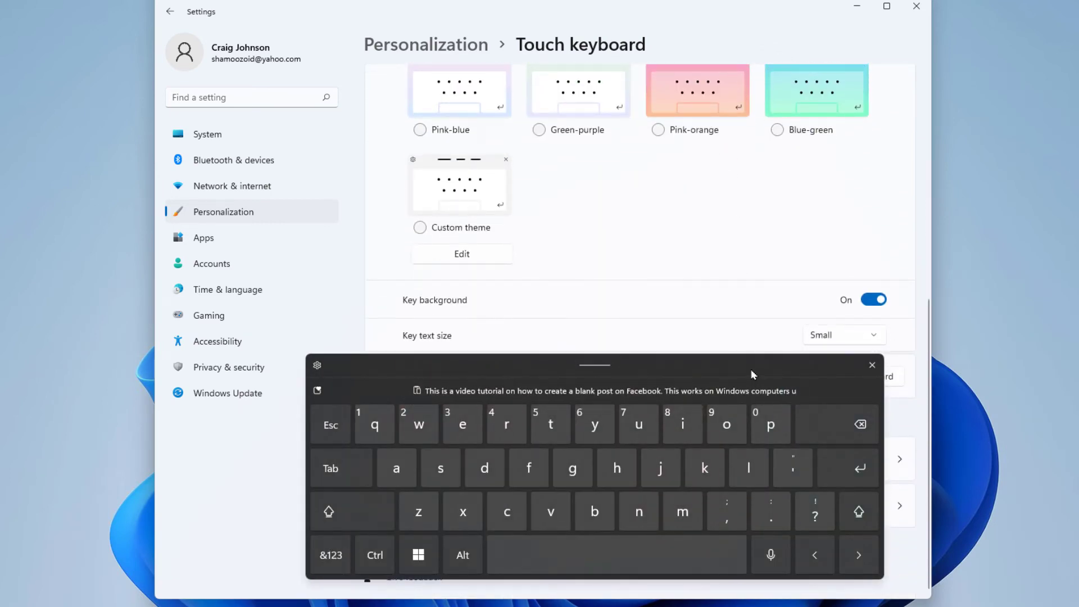
drag(753, 376, 748, 72)
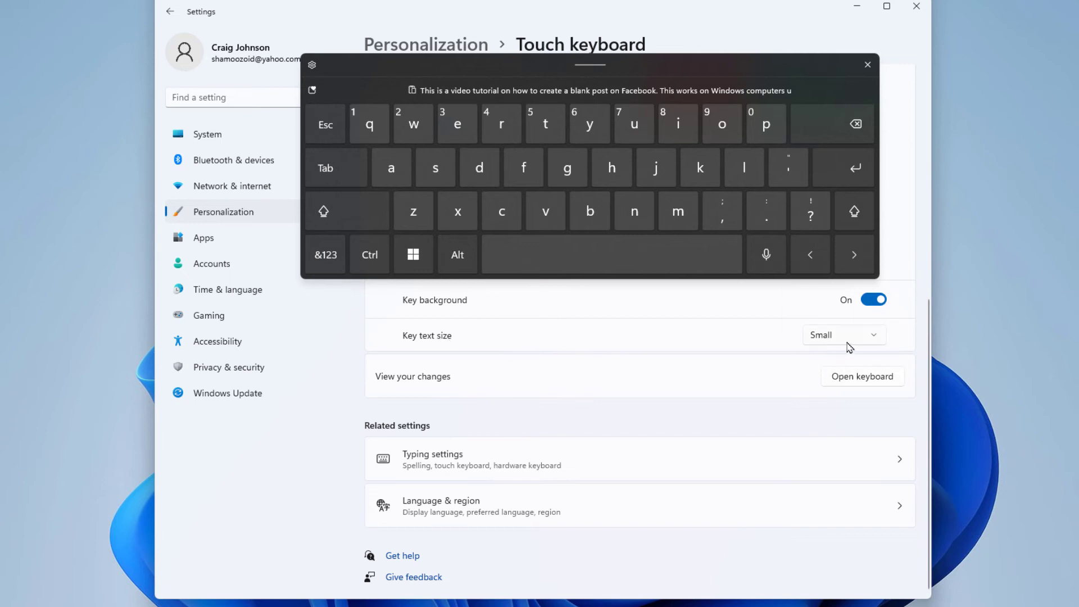
click(871, 341)
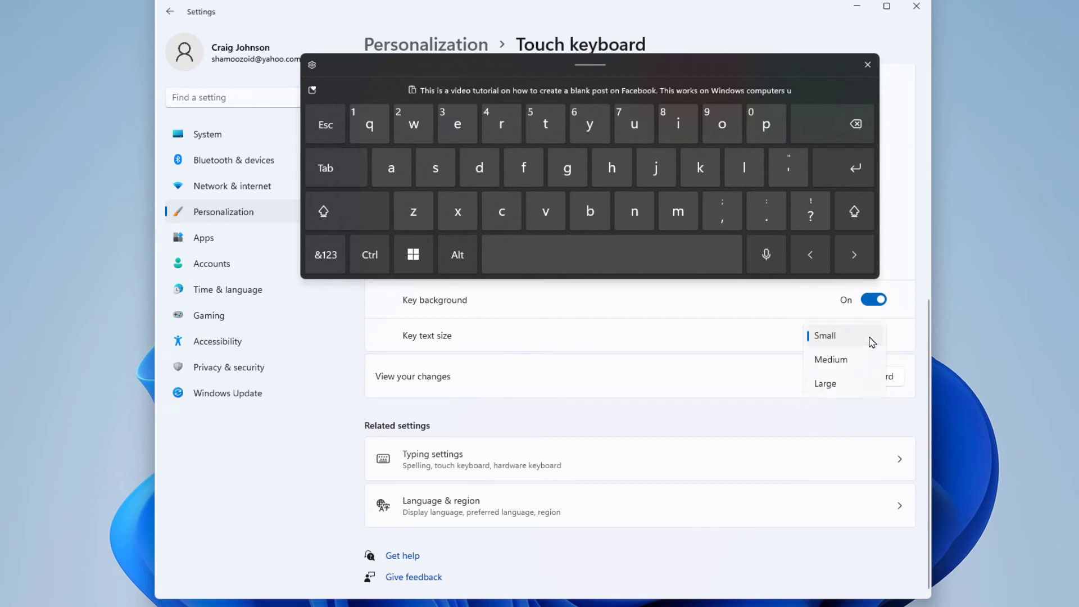
click(837, 387)
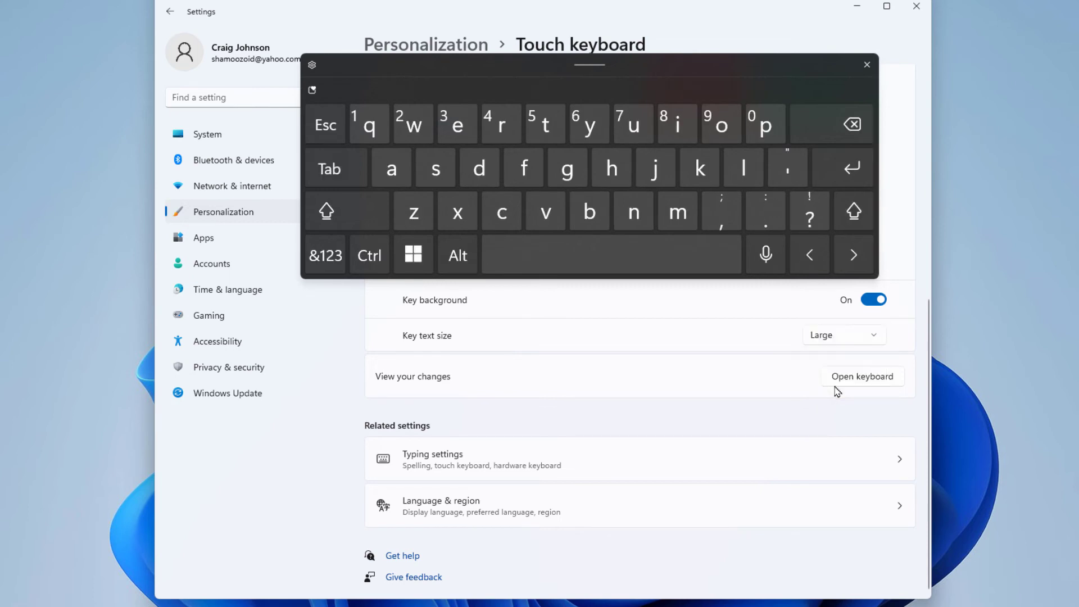
click(873, 342)
click(713, 362)
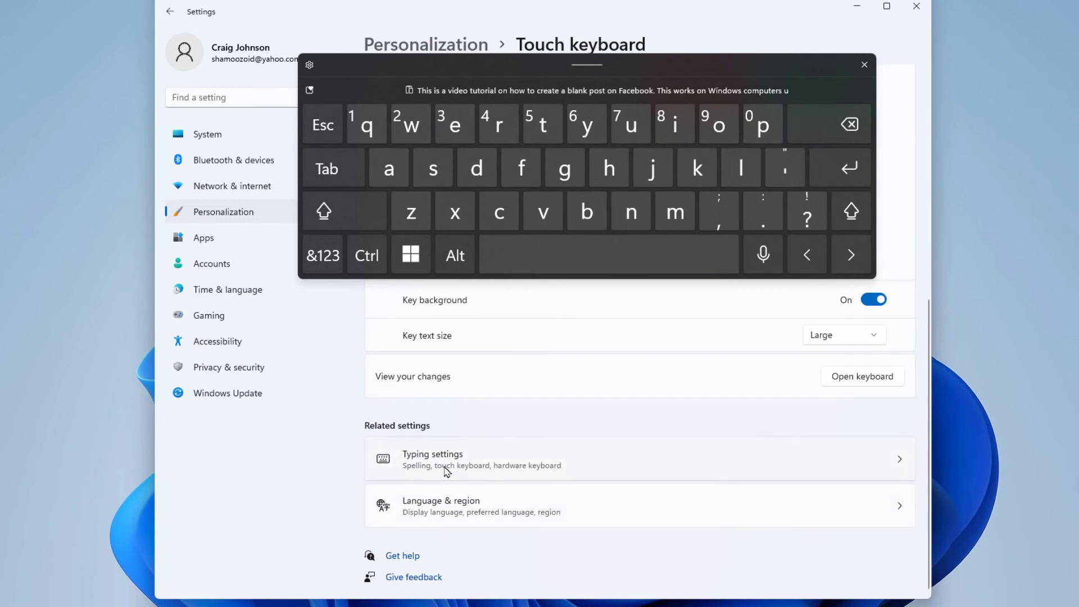
scroll(482, 438, up, 3)
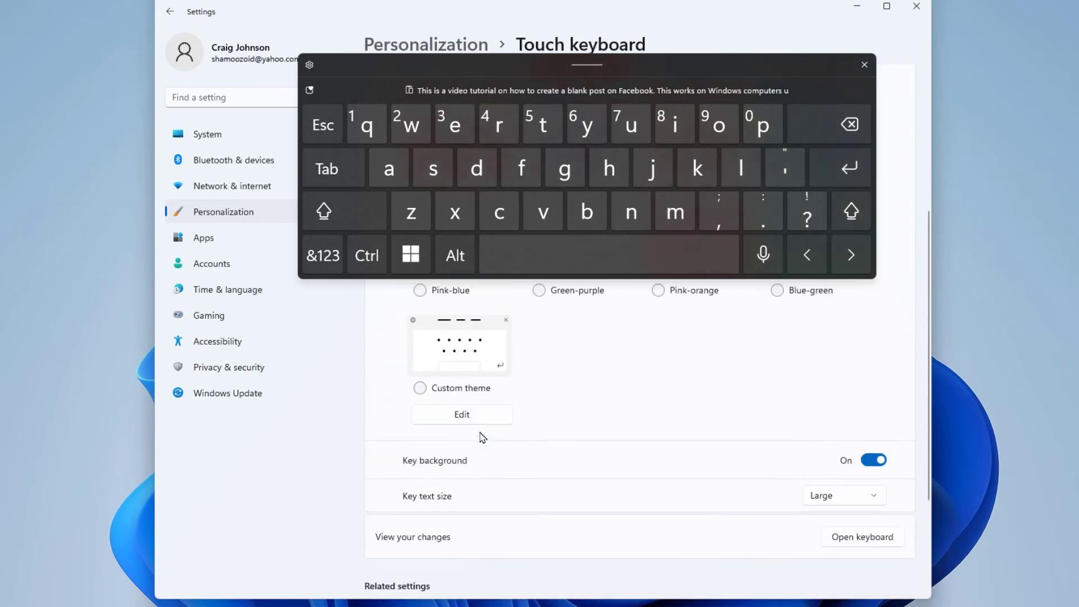
Close the touch keyboard and Settings, then test the tray keyboard icon and close it
click(865, 65)
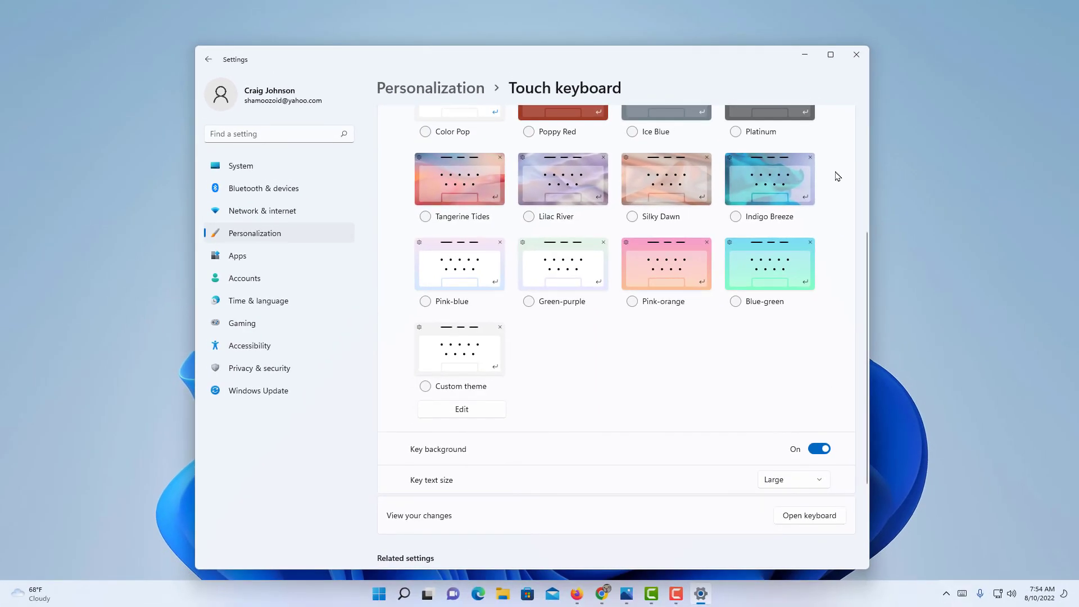
click(850, 56)
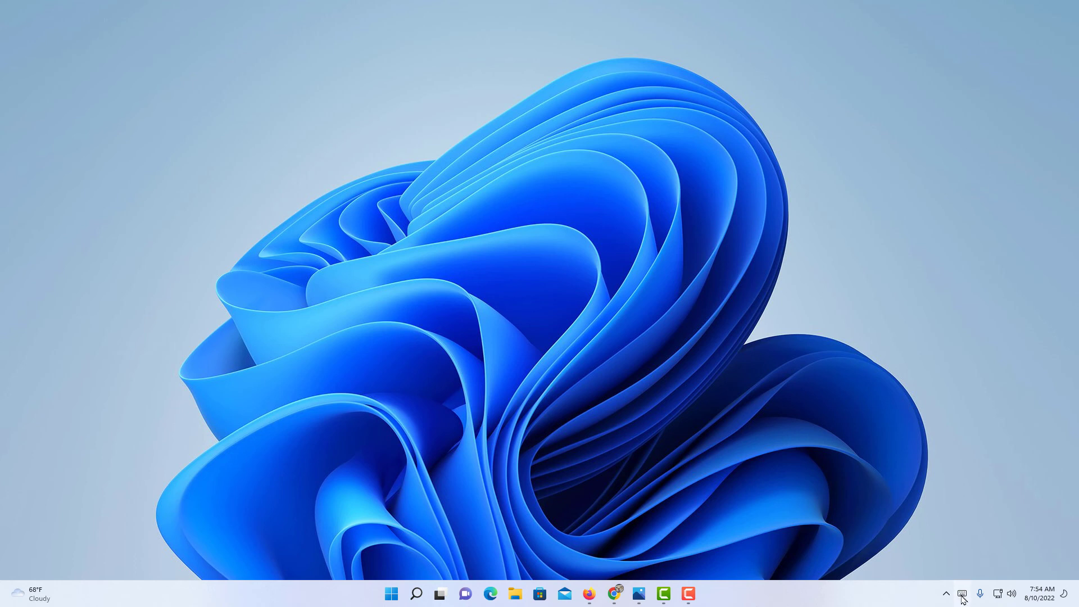
click(963, 594)
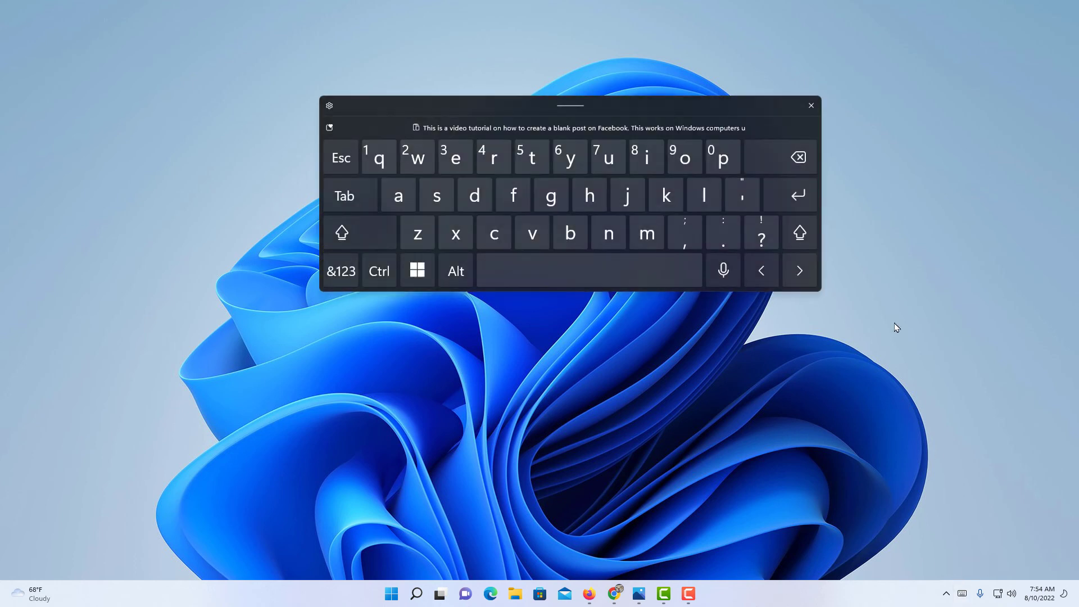
click(811, 107)
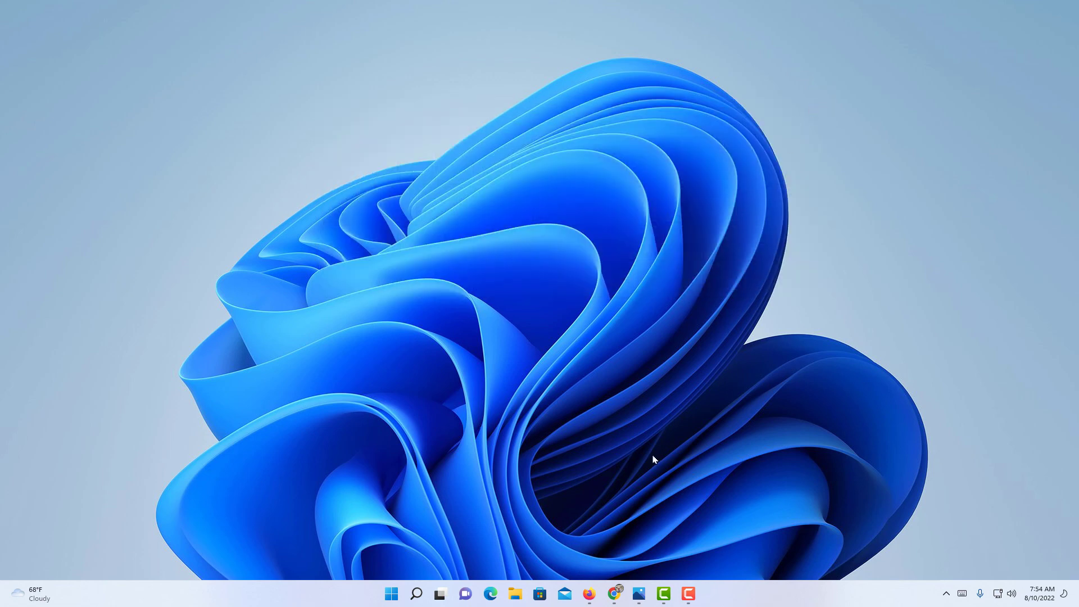